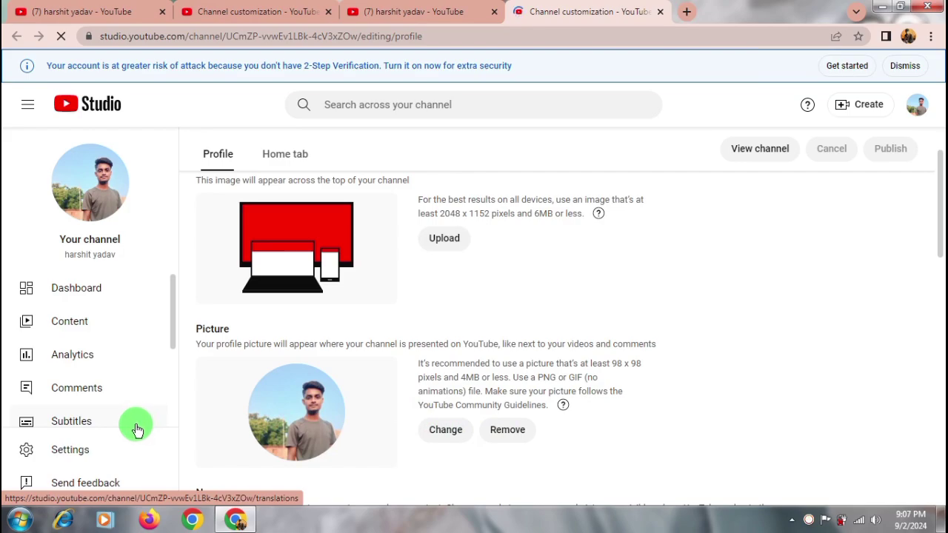
# Open the channel's basic info settings and view the available countries of residence, keeping India selected.
pyautogui.click(68, 456)
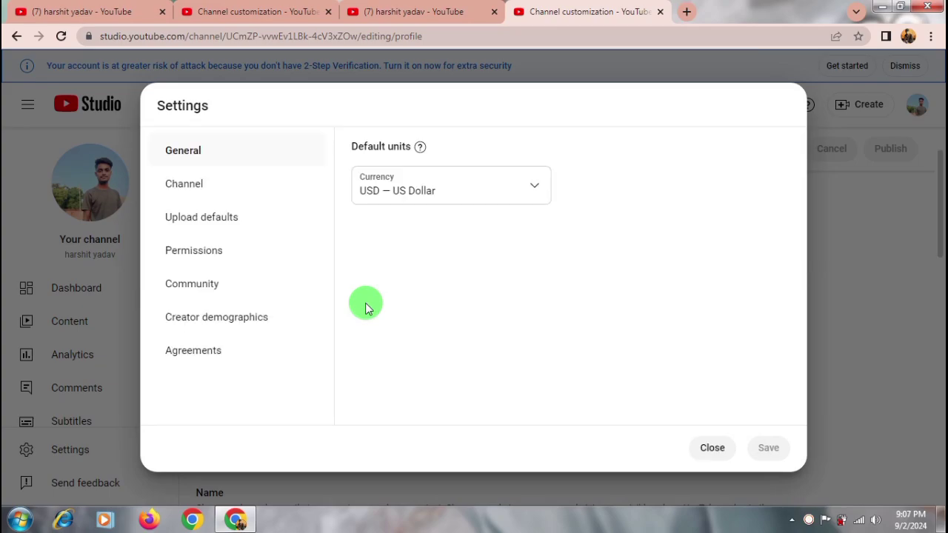
pyautogui.click(191, 191)
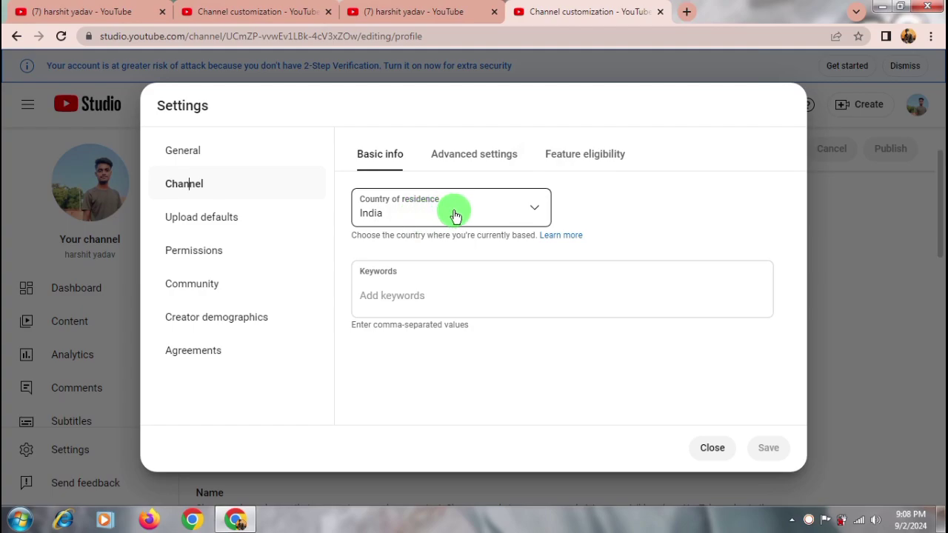
pyautogui.click(541, 210)
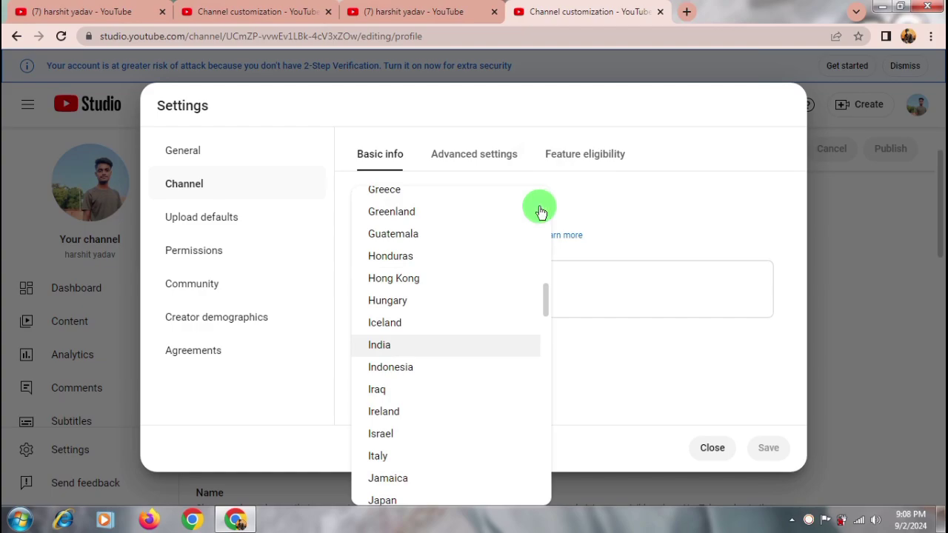
pyautogui.click(609, 219)
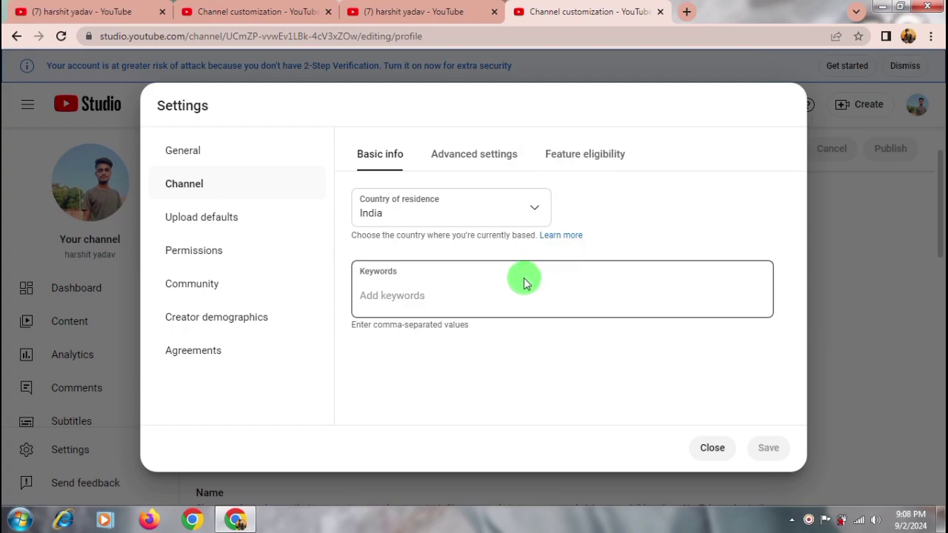
# Add the channel keywords "technical" and "tecnical2.0".
pyautogui.click(409, 293)
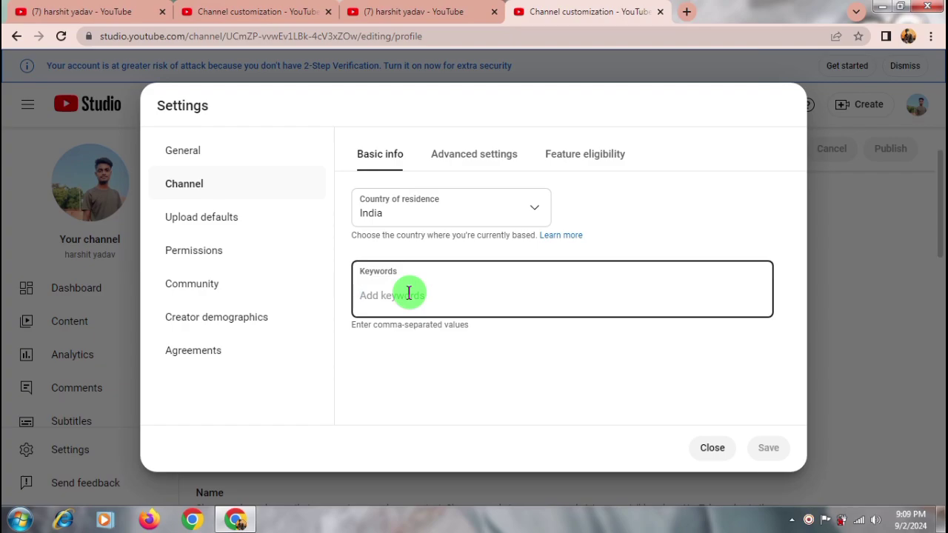
pyautogui.write('technical')
pyautogui.press('Return')
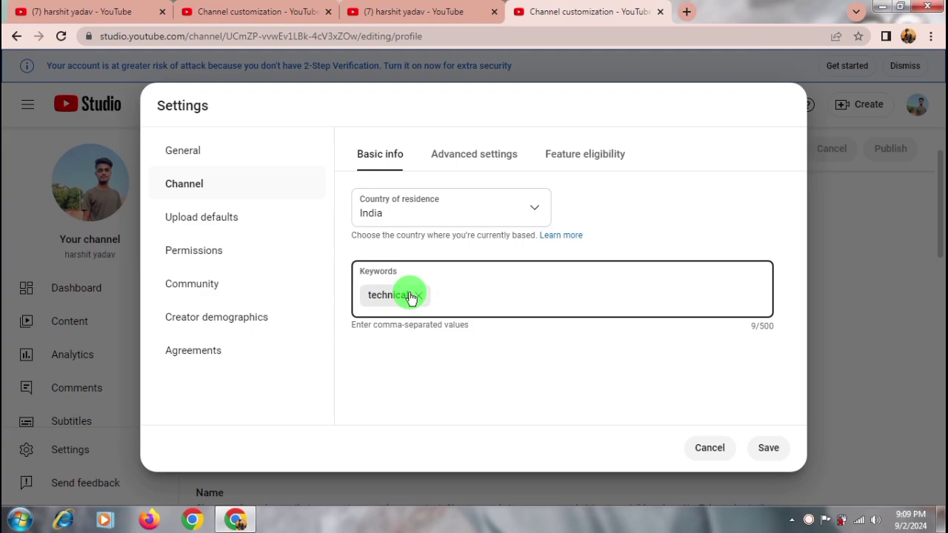
pyautogui.write('tecnical2. 0,')
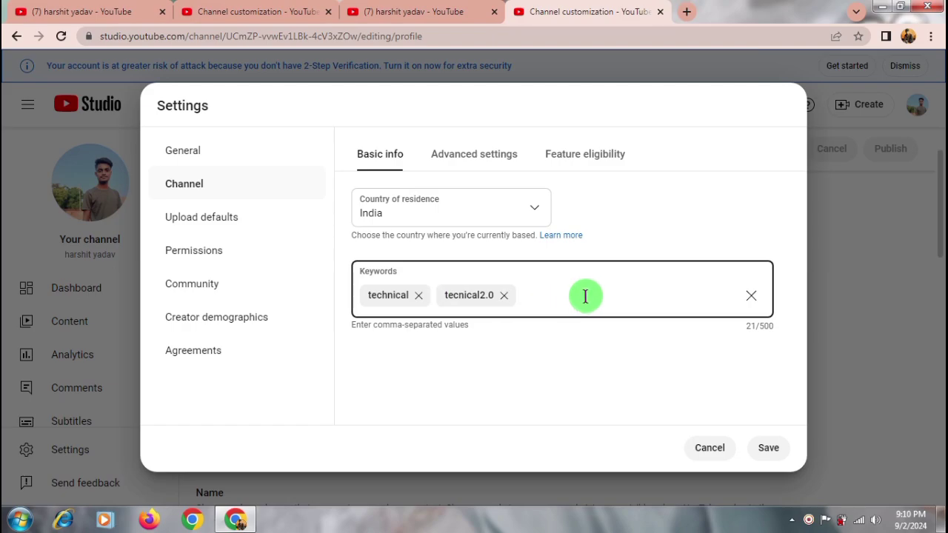
# Review the channel's advanced settings and the requirements for standard features, keeping the pending changes.
pyautogui.click(473, 160)
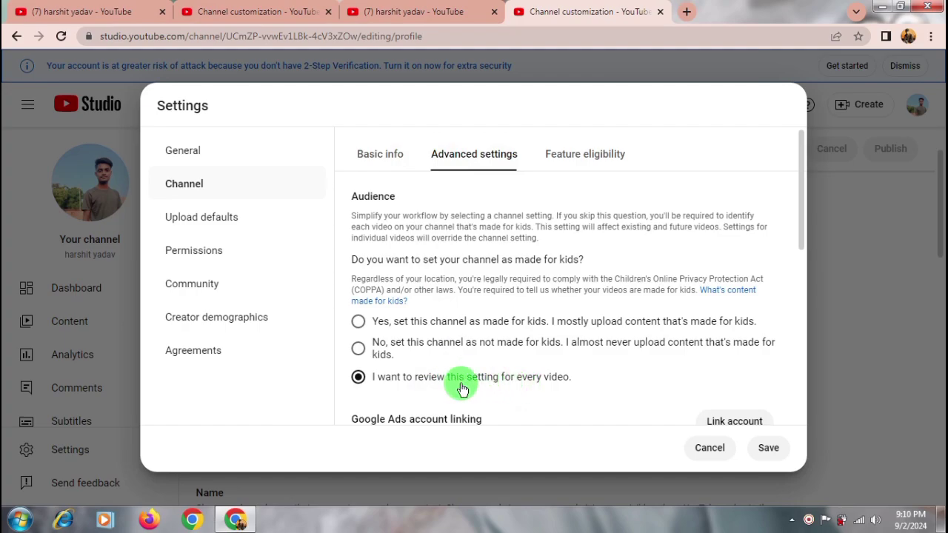
pyautogui.click(571, 158)
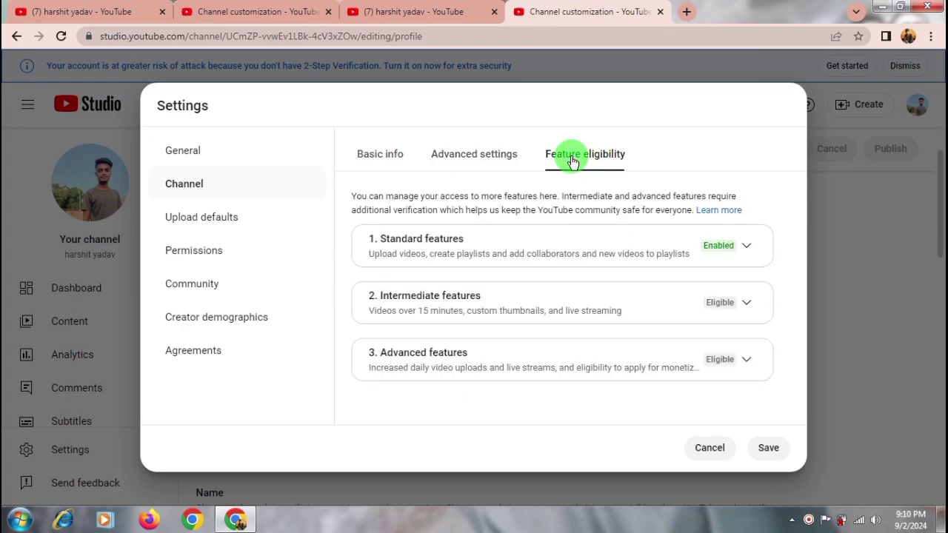
pyautogui.click(743, 246)
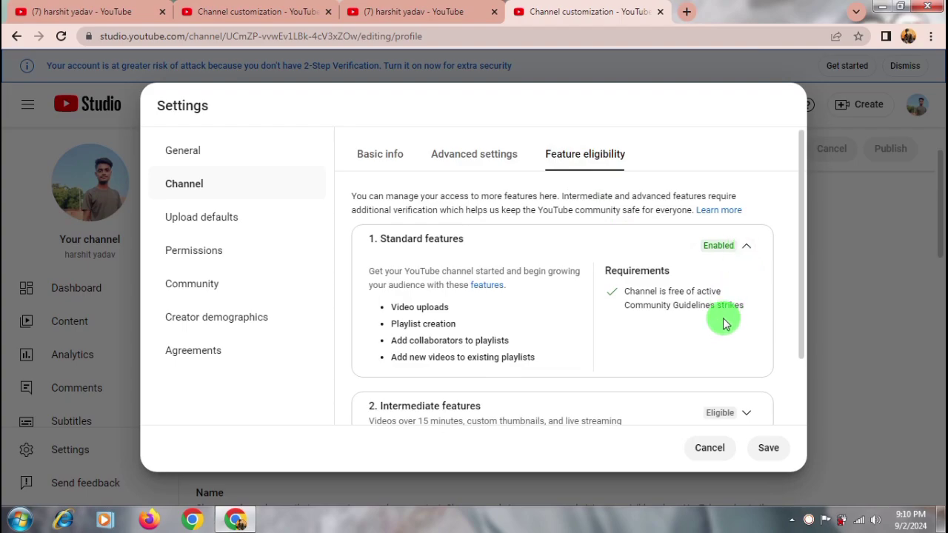
pyautogui.scroll(-2, 718, 348)
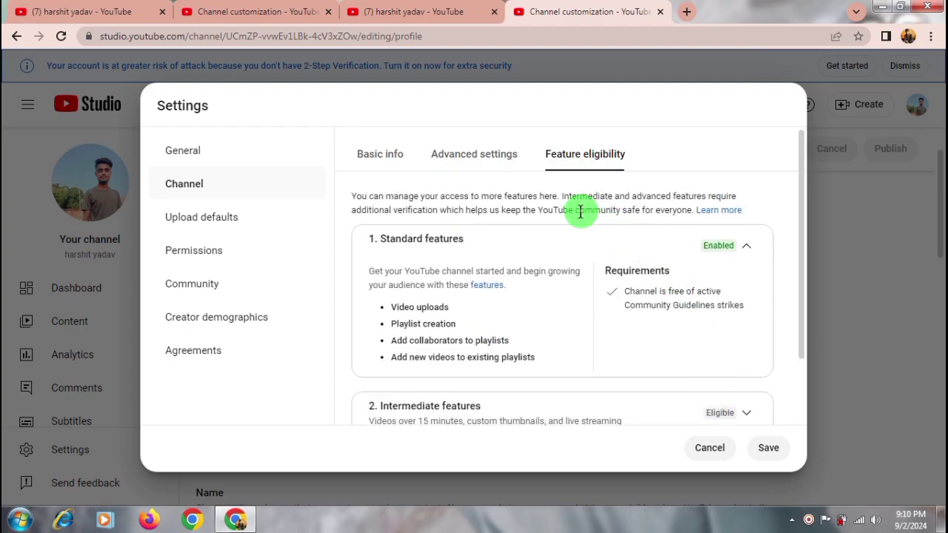
pyautogui.click(712, 451)
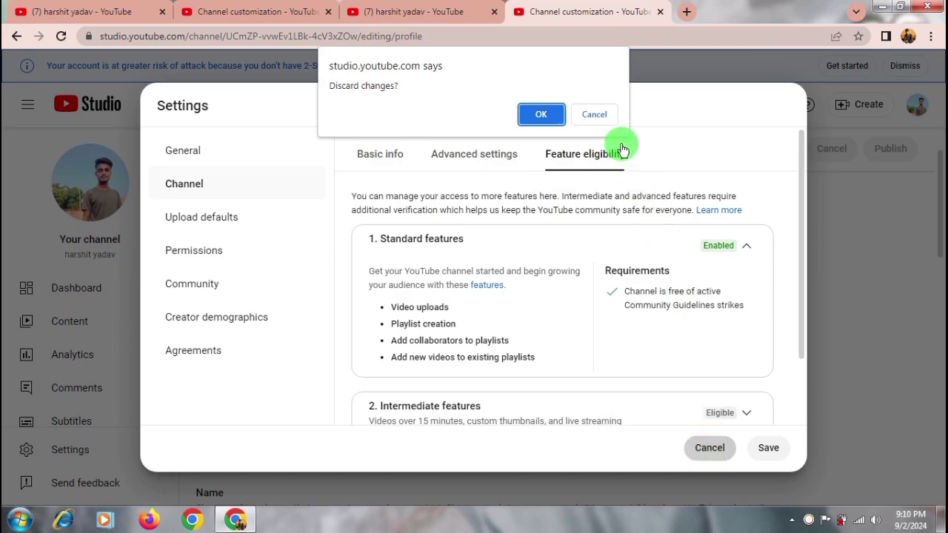
pyautogui.click(601, 116)
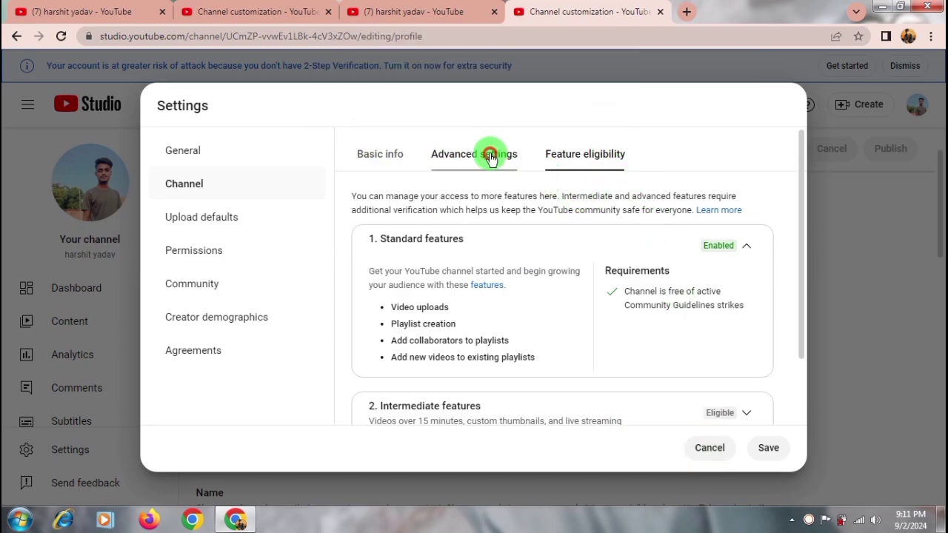
# Examine the channel's feature eligibility list from the standard features down to the advanced features.
pyautogui.click(491, 156)
pyautogui.click(584, 157)
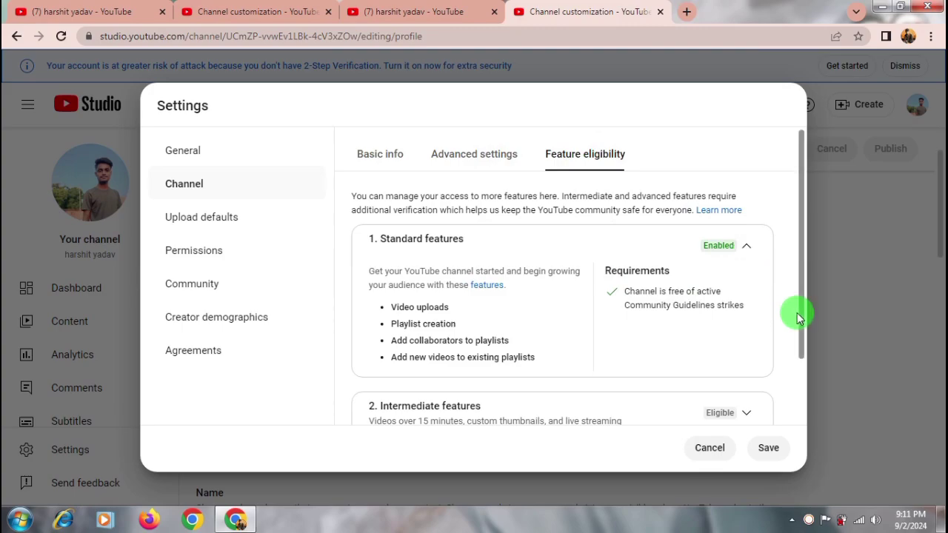
pyautogui.click(812, 271)
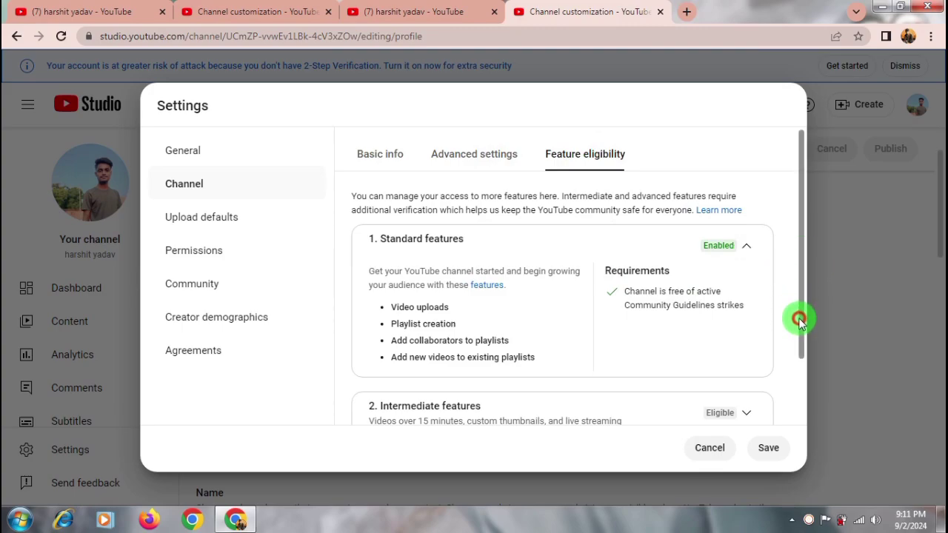
pyautogui.scroll(-1, 803, 333)
pyautogui.moveTo(803, 337); pyautogui.dragTo(797, 353)
pyautogui.click(802, 271)
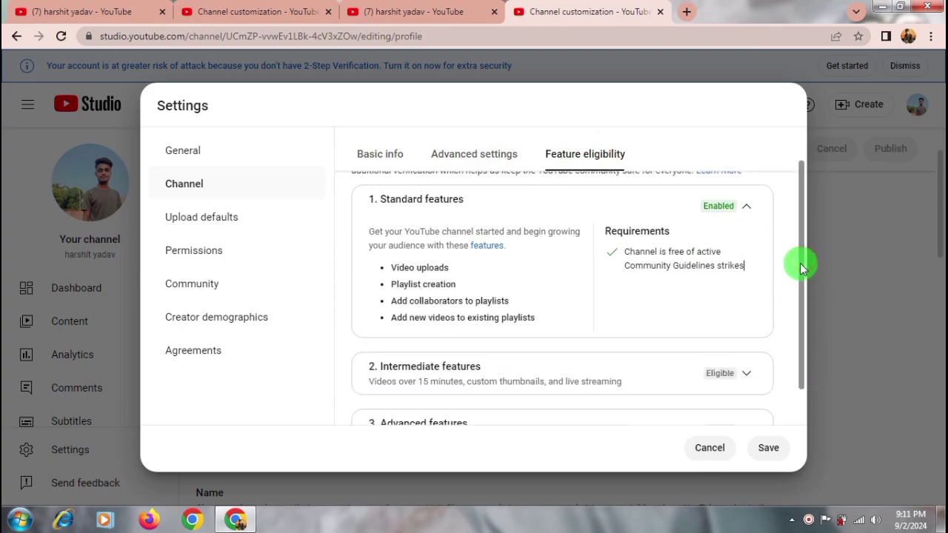
pyautogui.moveTo(800, 264); pyautogui.dragTo(799, 197)
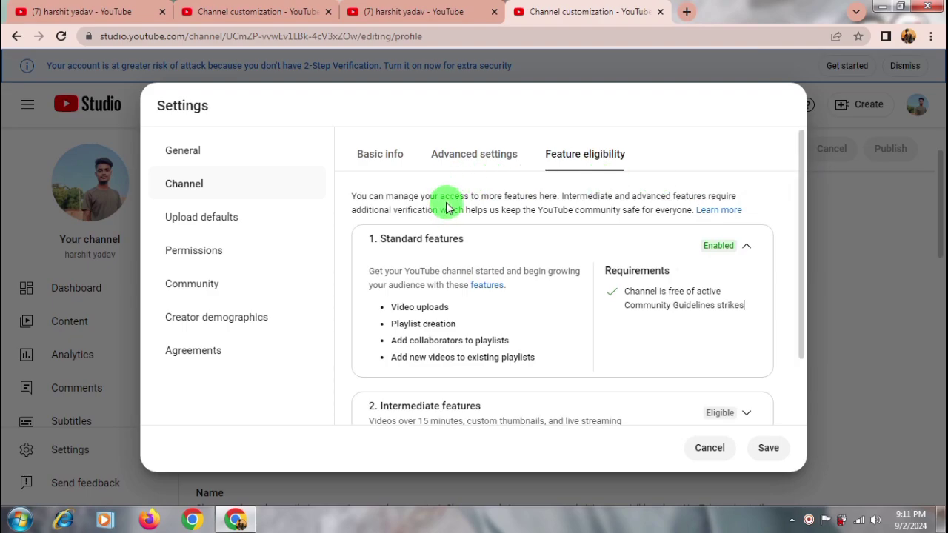
# Check the advanced settings and feature eligibility once more and save the channel settings with the new keywords.
pyautogui.click(489, 157)
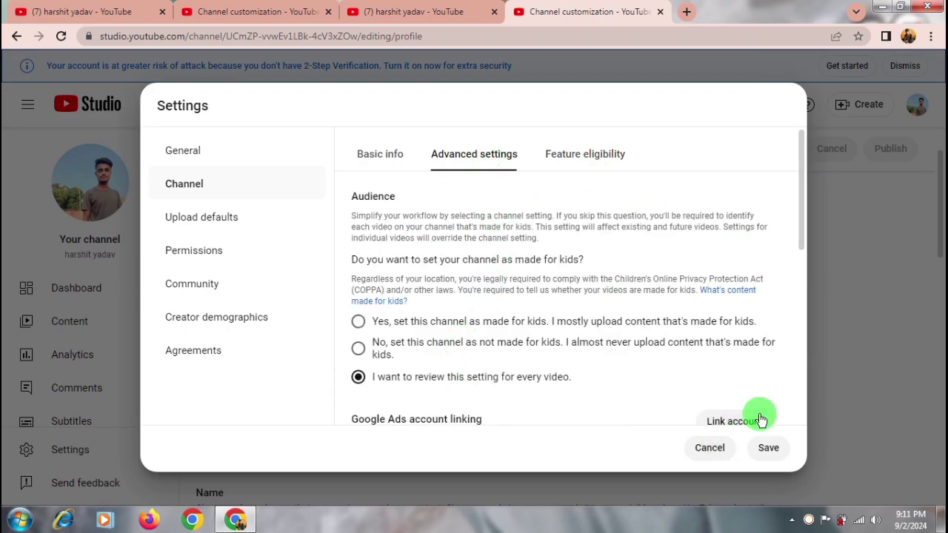
pyautogui.click(603, 153)
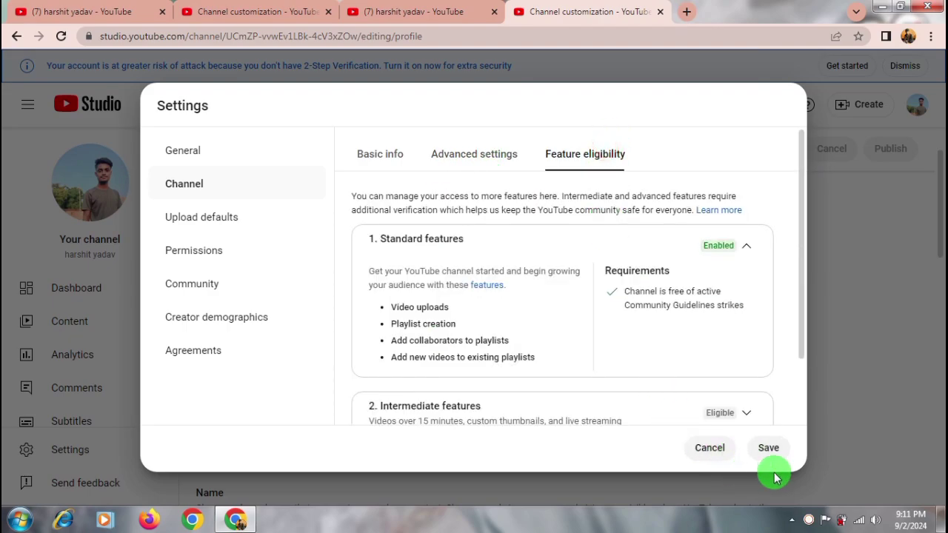
pyautogui.click(767, 449)
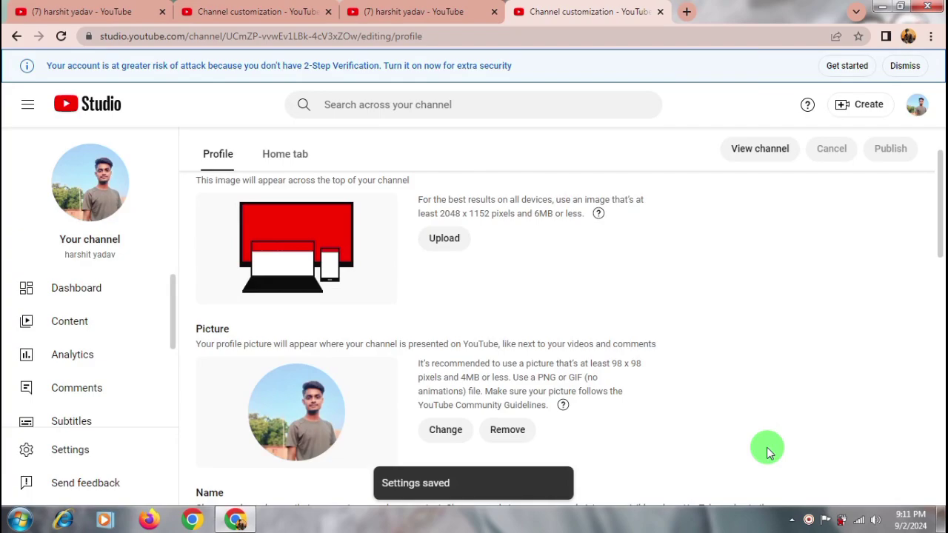
# Reopen the channel settings, examine the requirements for intermediate features, including phone number verification, and close the settings.
pyautogui.click(71, 453)
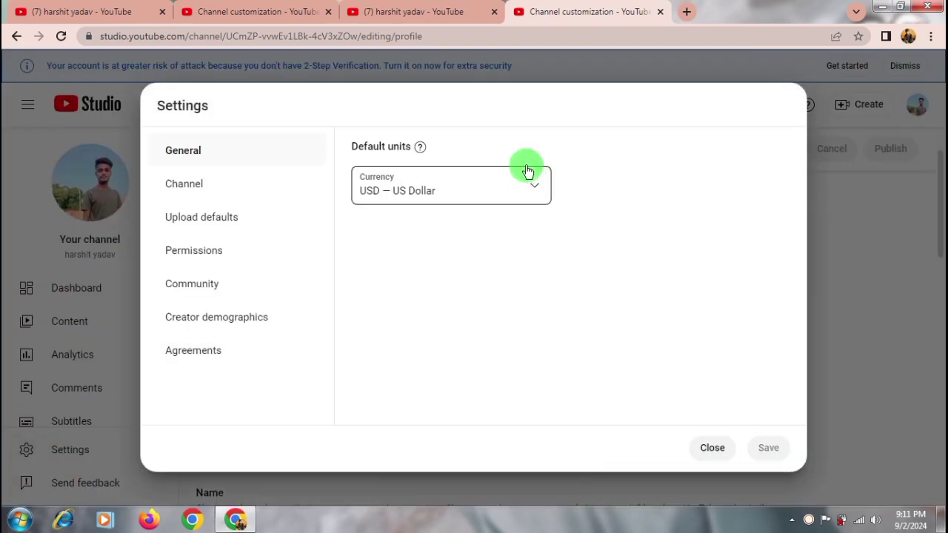
pyautogui.click(189, 190)
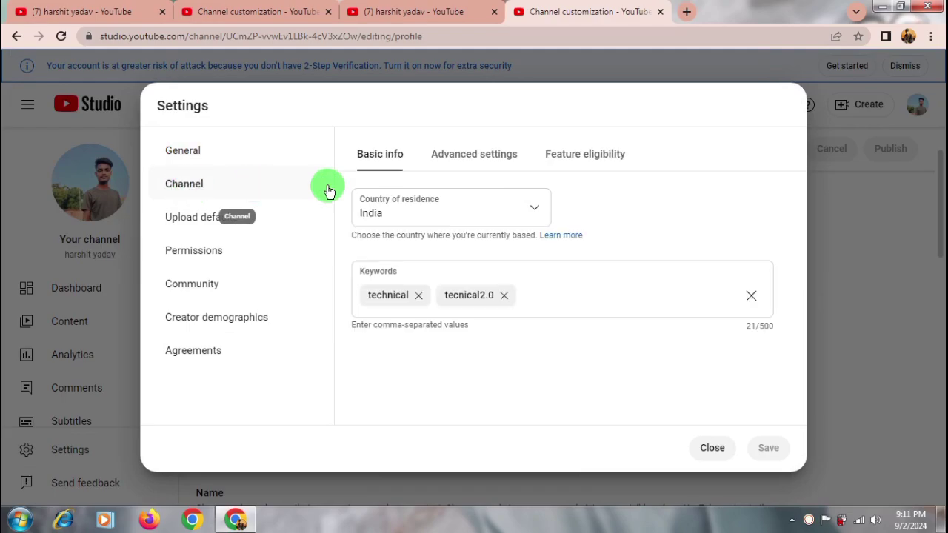
pyautogui.click(486, 162)
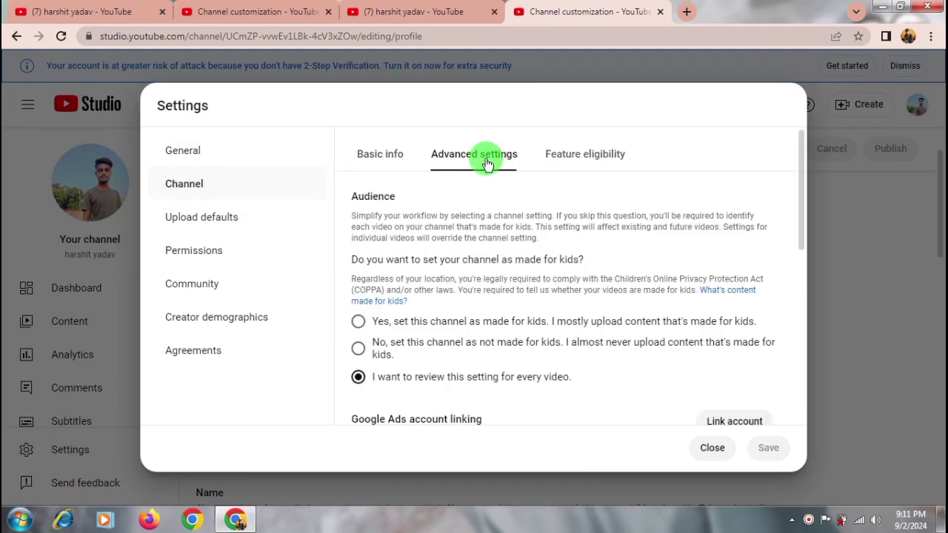
pyautogui.click(593, 162)
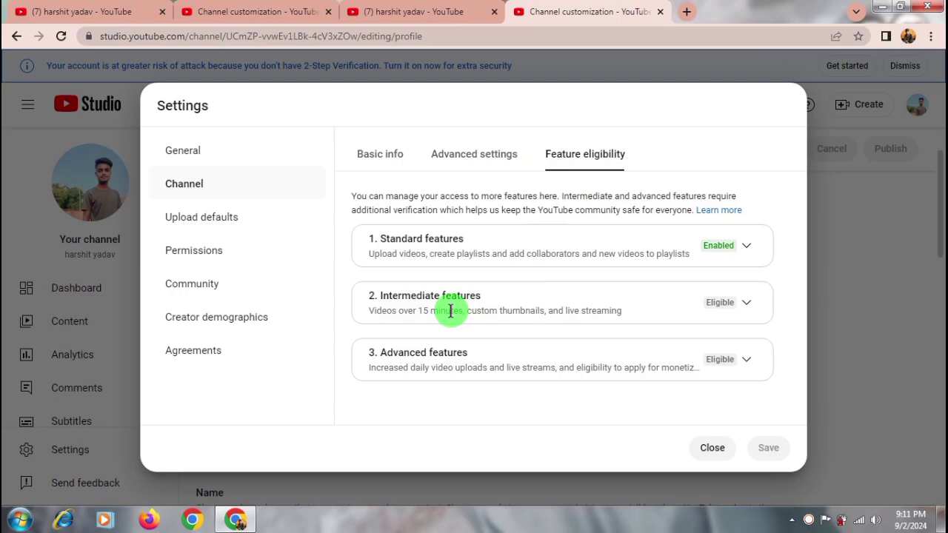
pyautogui.click(742, 305)
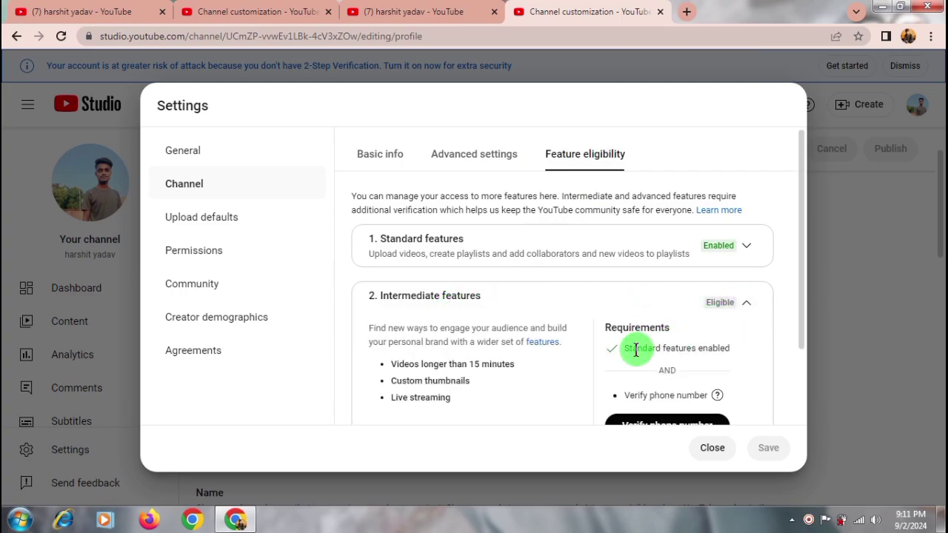
pyautogui.scroll(-1, 635, 352)
pyautogui.scroll(-1, 637, 358)
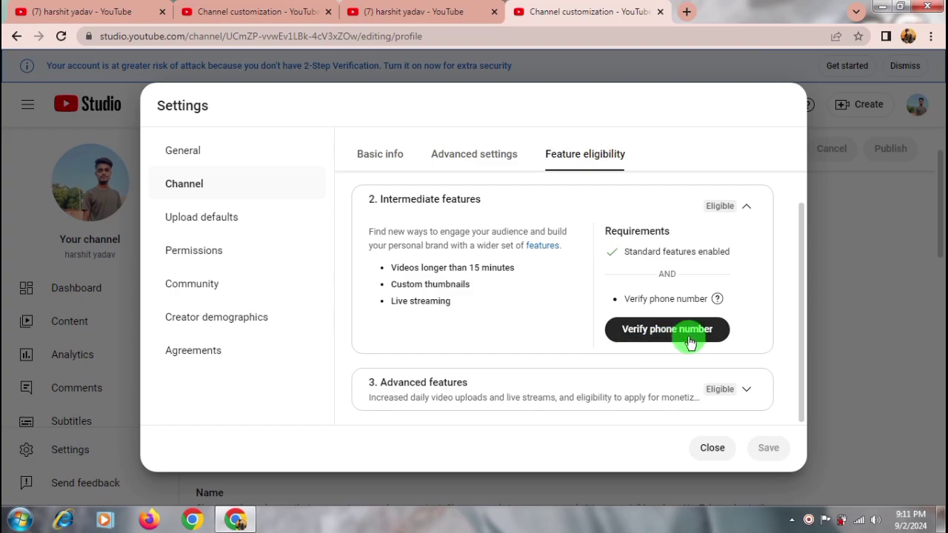
pyautogui.click(711, 449)
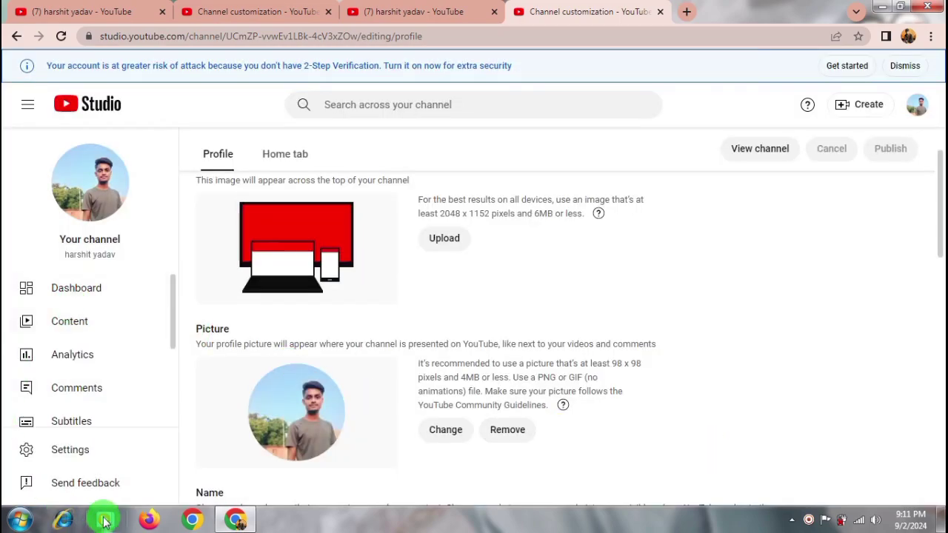
# Reopen the channel's advanced settings and review the made-for-kids audience options.
pyautogui.click(81, 455)
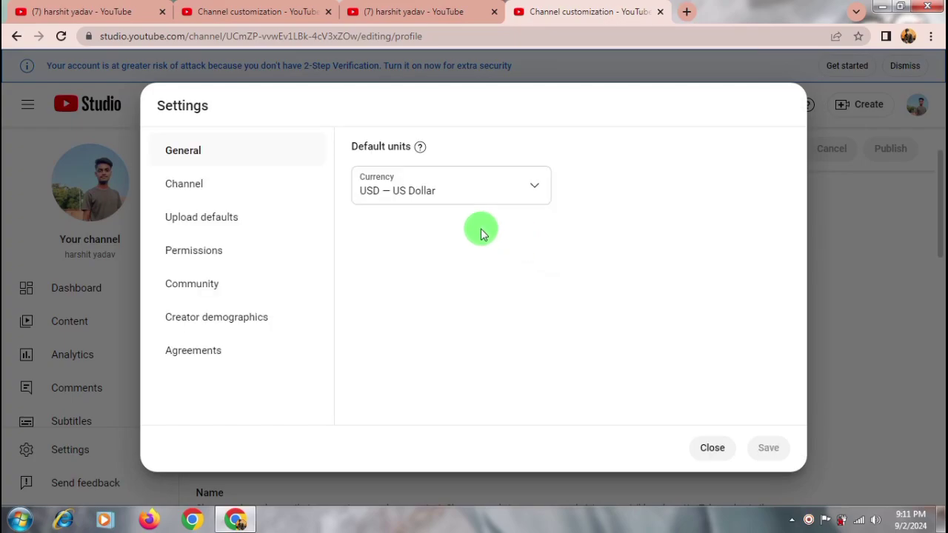
pyautogui.click(176, 191)
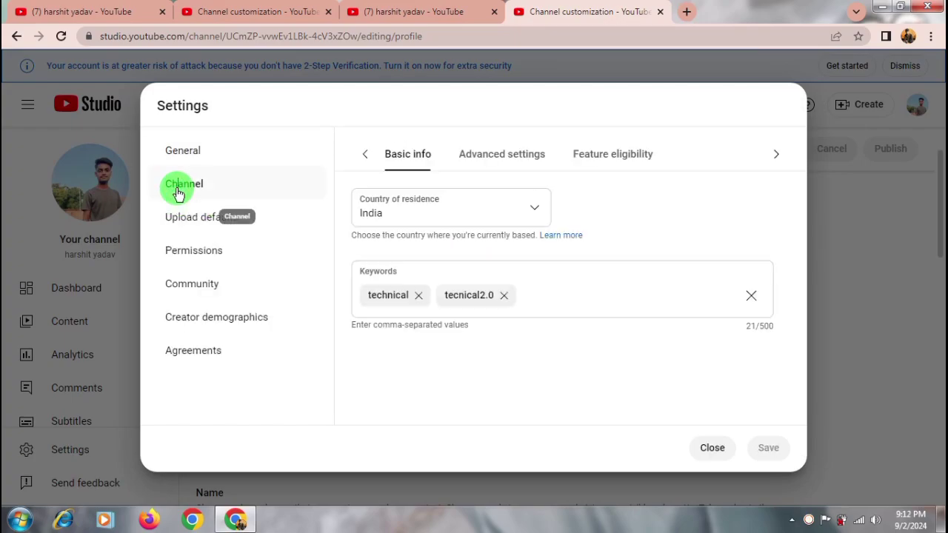
pyautogui.click(472, 161)
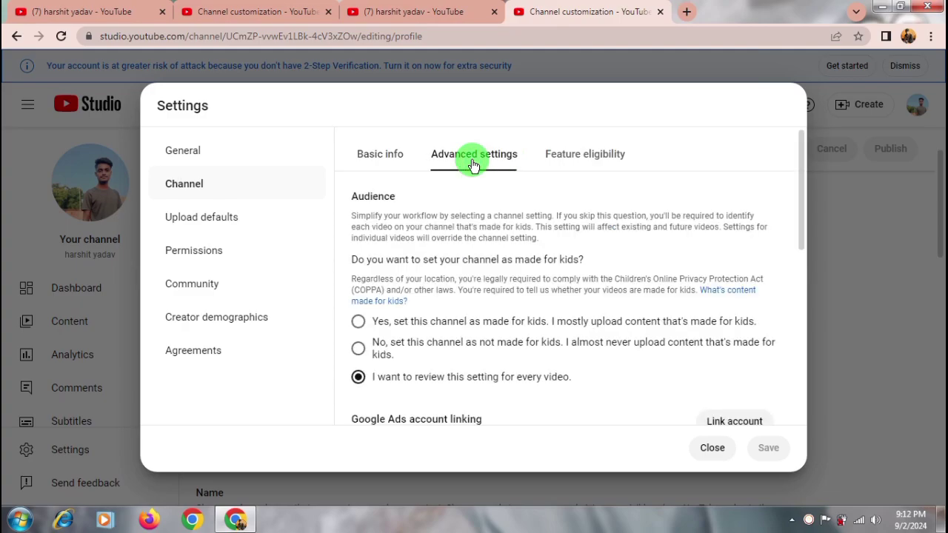
# Examine the upload defaults, covering title, description, visibility and tags as well as the advanced settings.
pyautogui.click(202, 221)
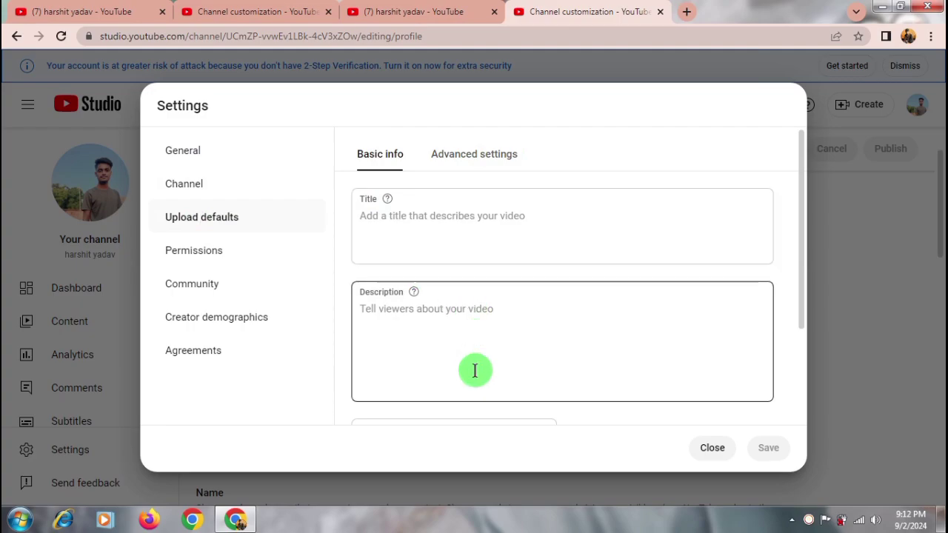
pyautogui.scroll(-1, 469, 371)
pyautogui.scroll(-1, 467, 370)
pyautogui.scroll(2, 468, 370)
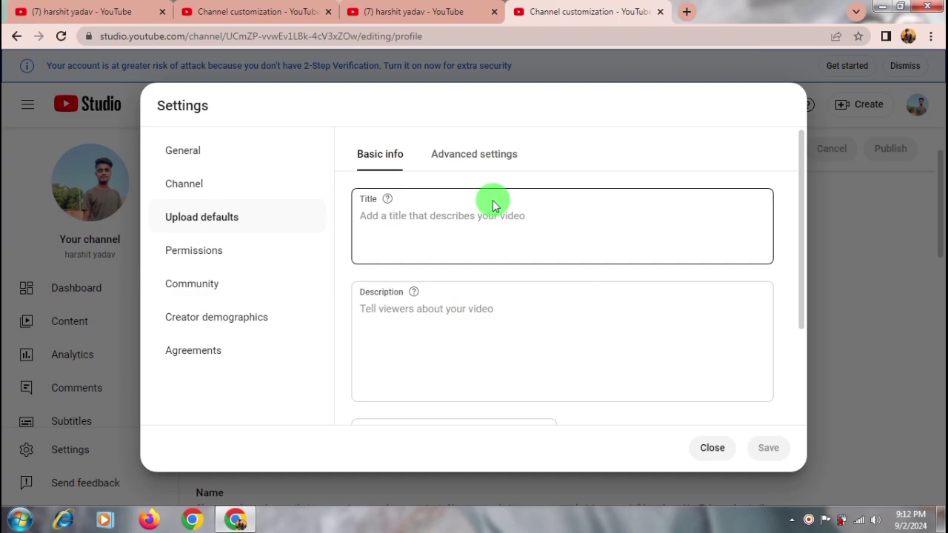
pyautogui.scroll(-2, 492, 214)
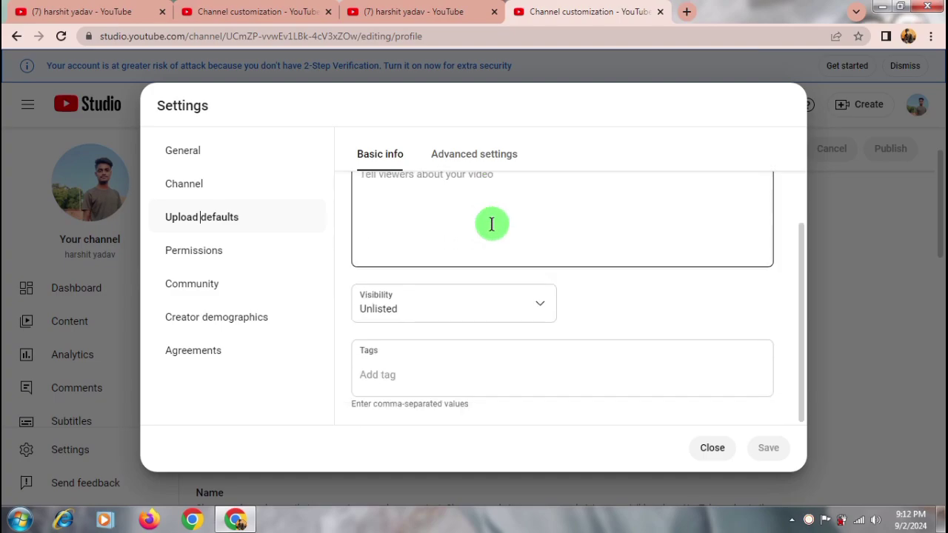
pyautogui.scroll(2, 465, 321)
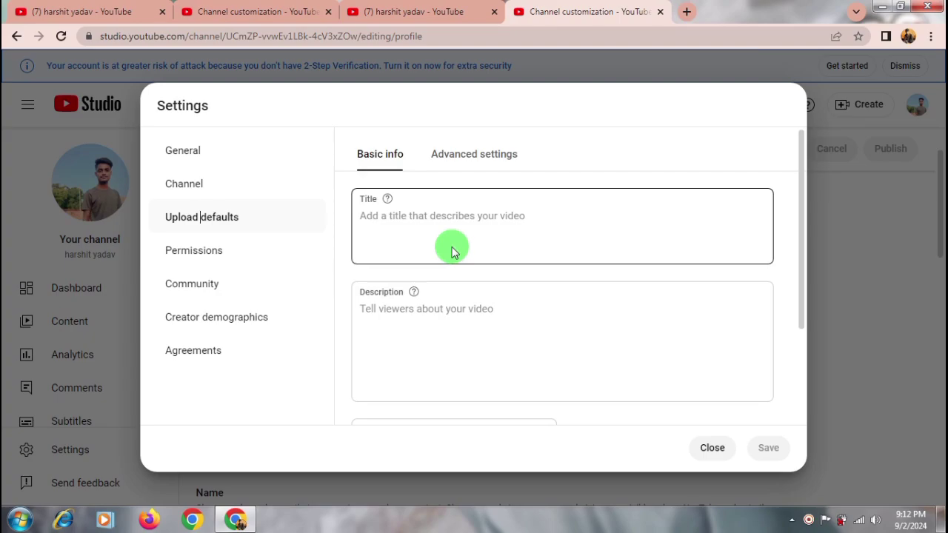
pyautogui.click(474, 156)
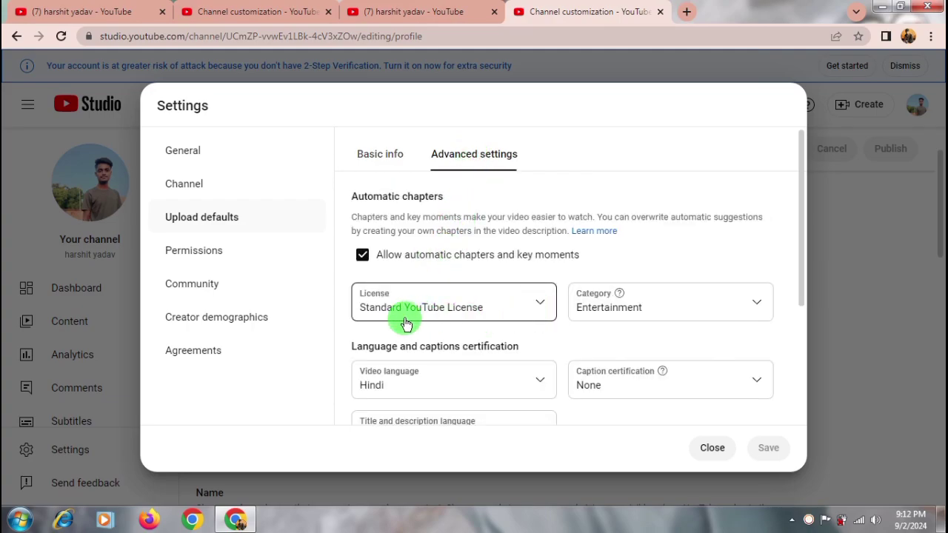
# Check the license options in the upload defaults, set the category to Education, review the language and comment options, and save.
pyautogui.click(536, 305)
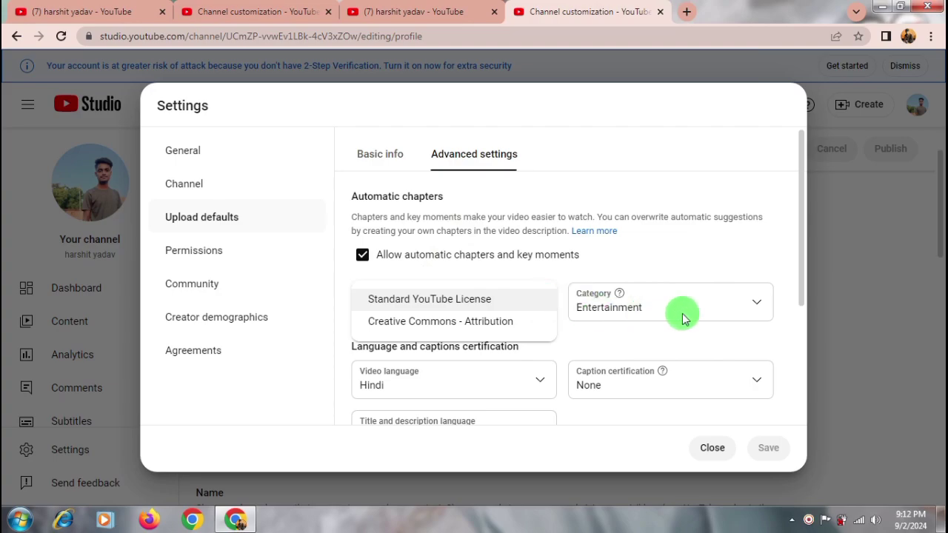
pyautogui.click(756, 308)
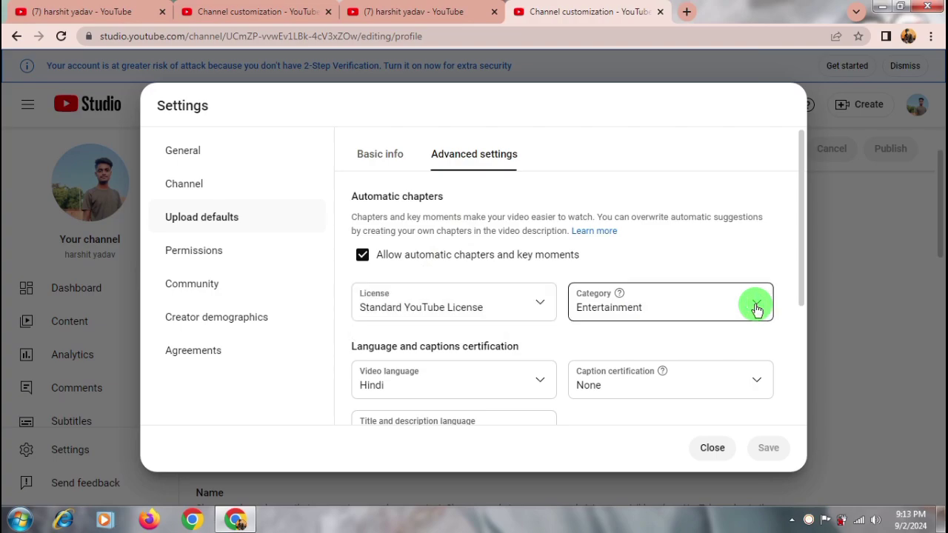
pyautogui.click(757, 308)
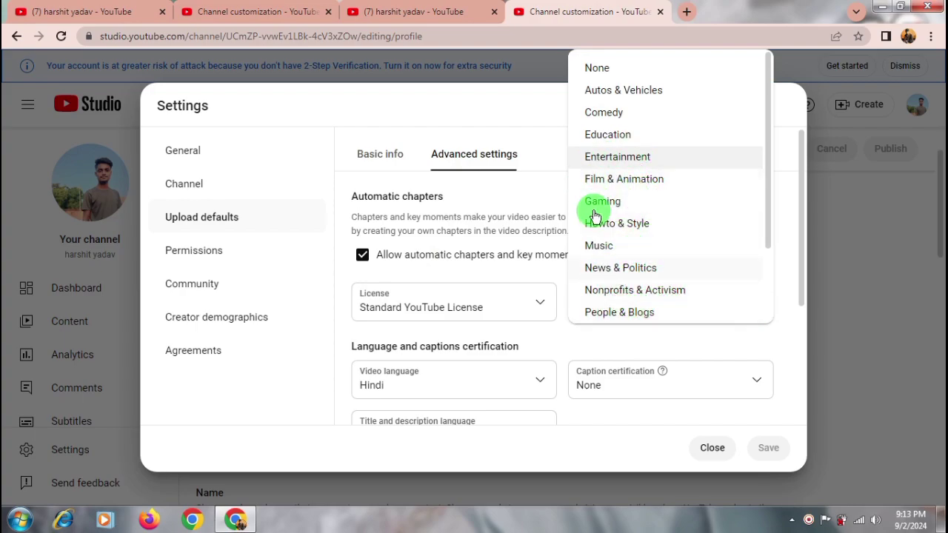
pyautogui.click(618, 139)
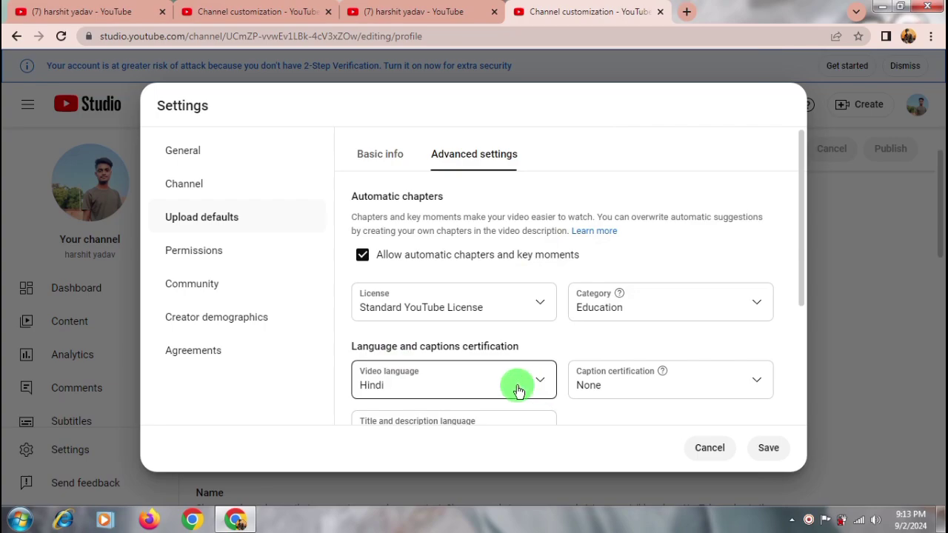
pyautogui.scroll(-1, 469, 377)
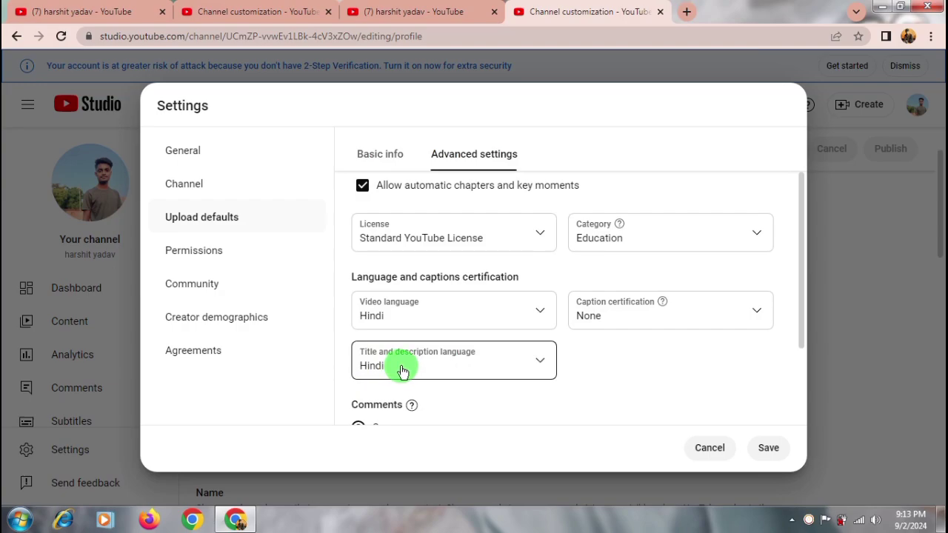
pyautogui.scroll(-2, 413, 375)
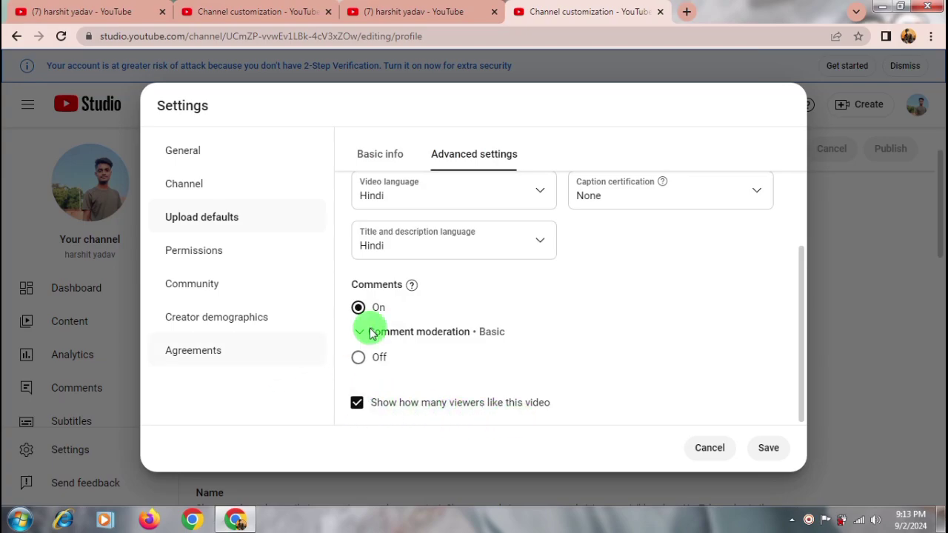
pyautogui.click(774, 454)
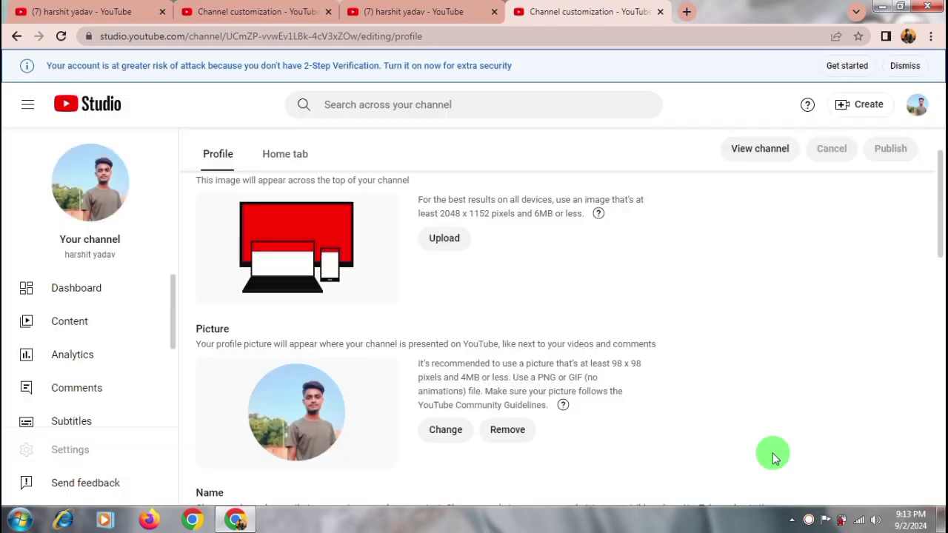
# Reopen the channel settings, review the permissions, community, creator demographics and agreements sections, and close the settings and the browser.
pyautogui.click(58, 453)
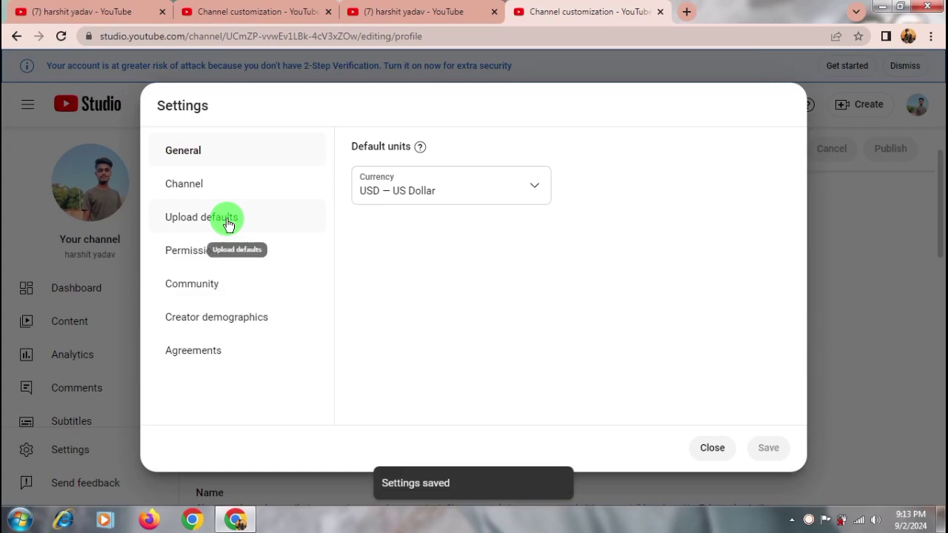
pyautogui.click(197, 252)
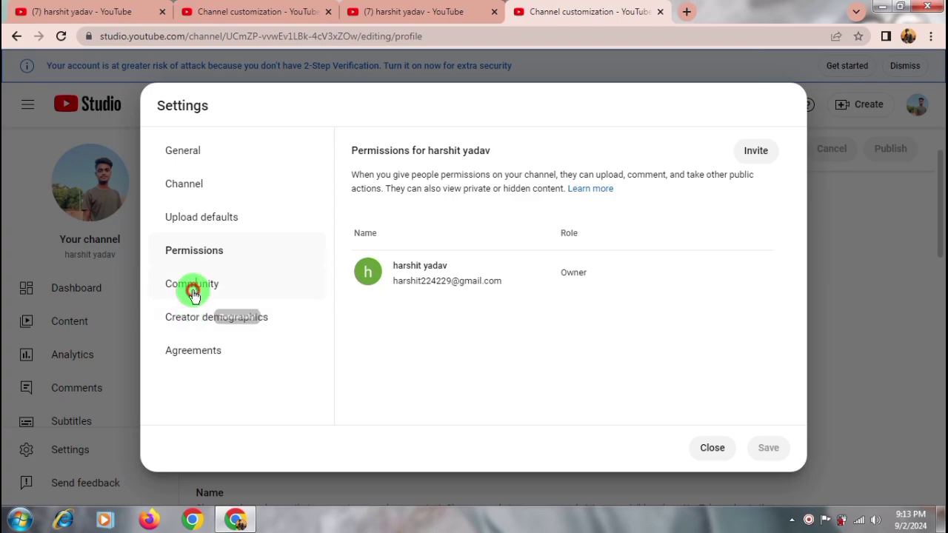
pyautogui.click(194, 294)
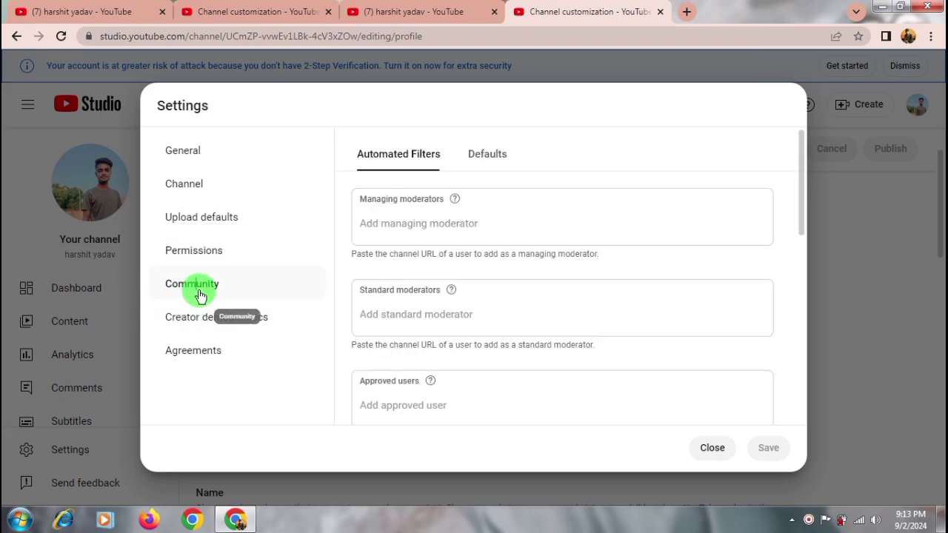
pyautogui.click(205, 320)
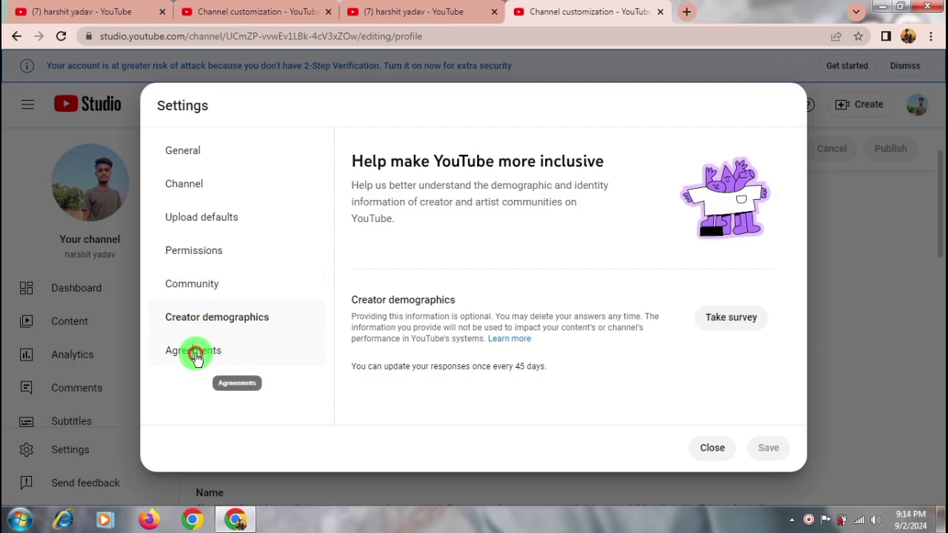
pyautogui.click(196, 355)
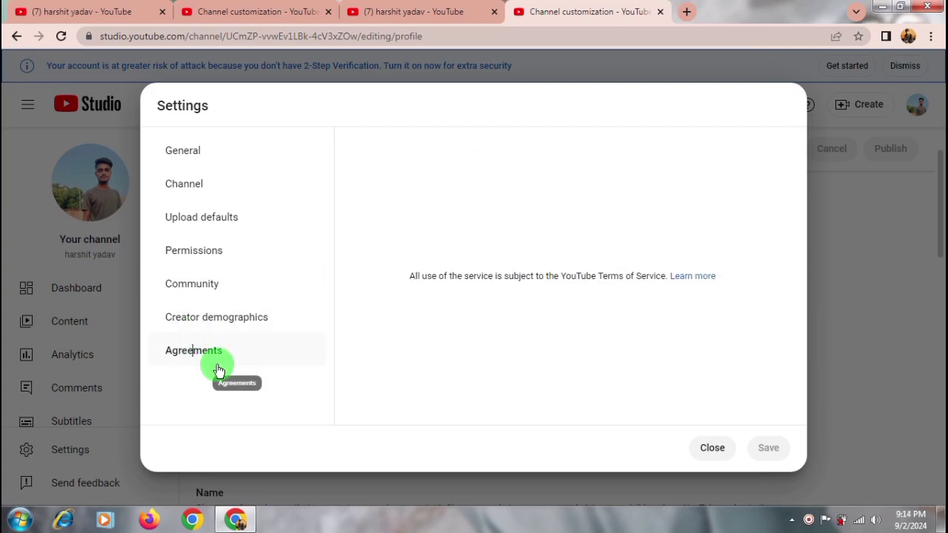
pyautogui.click(712, 448)
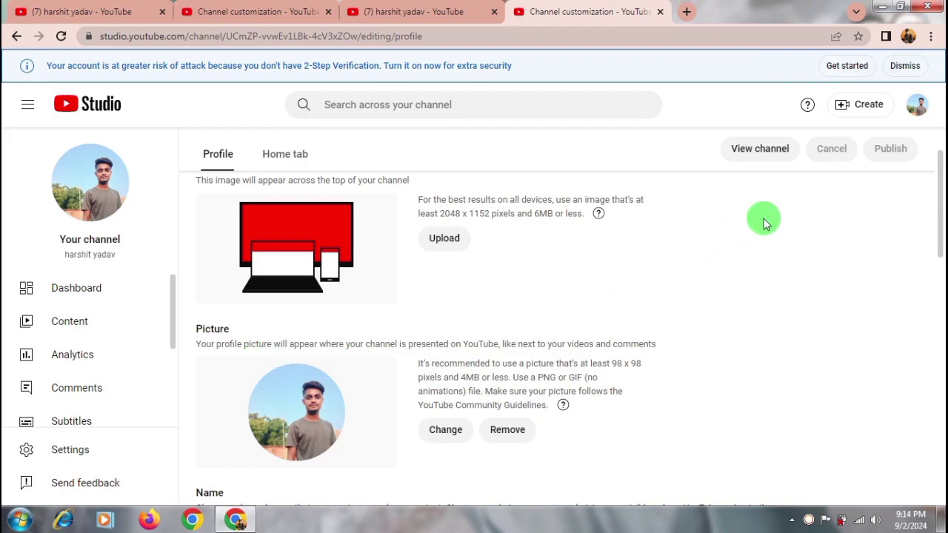
pyautogui.click(929, 10)
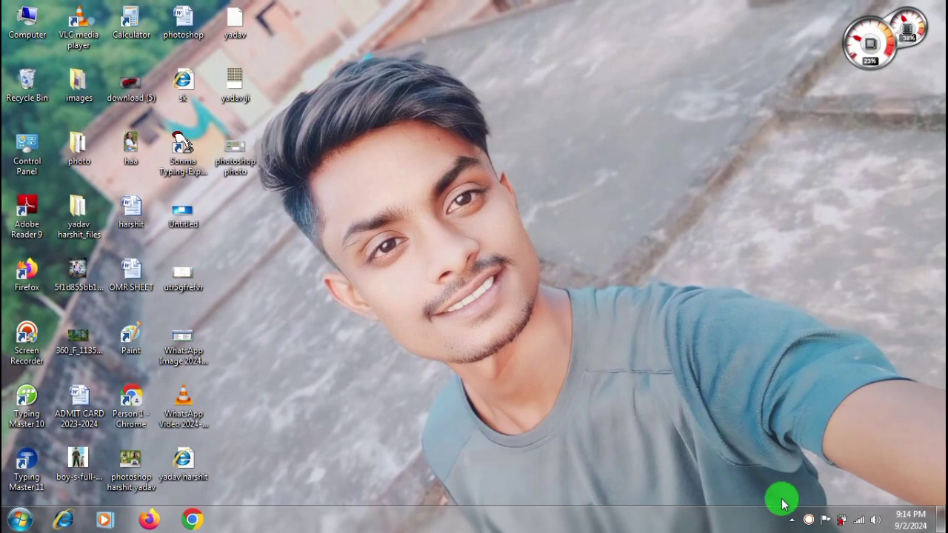
pyautogui.rightClick(810, 521)
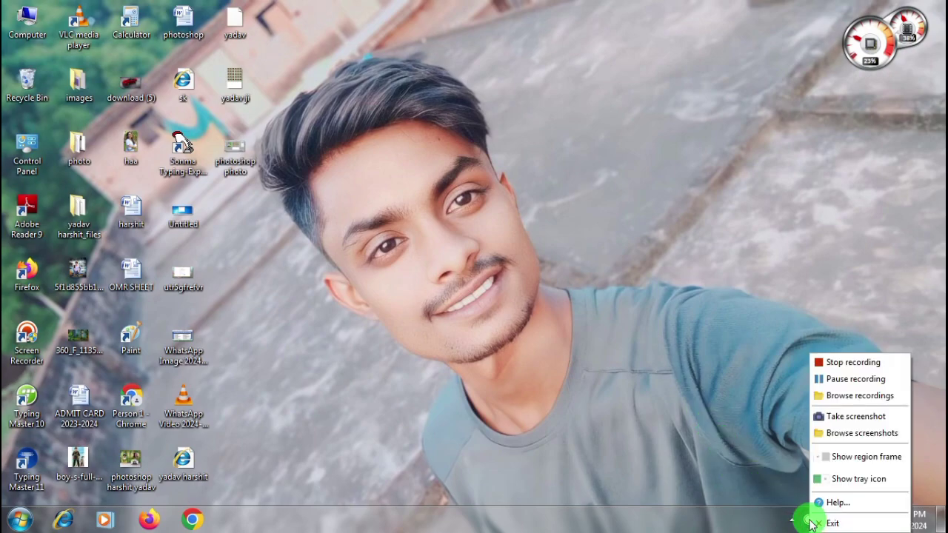